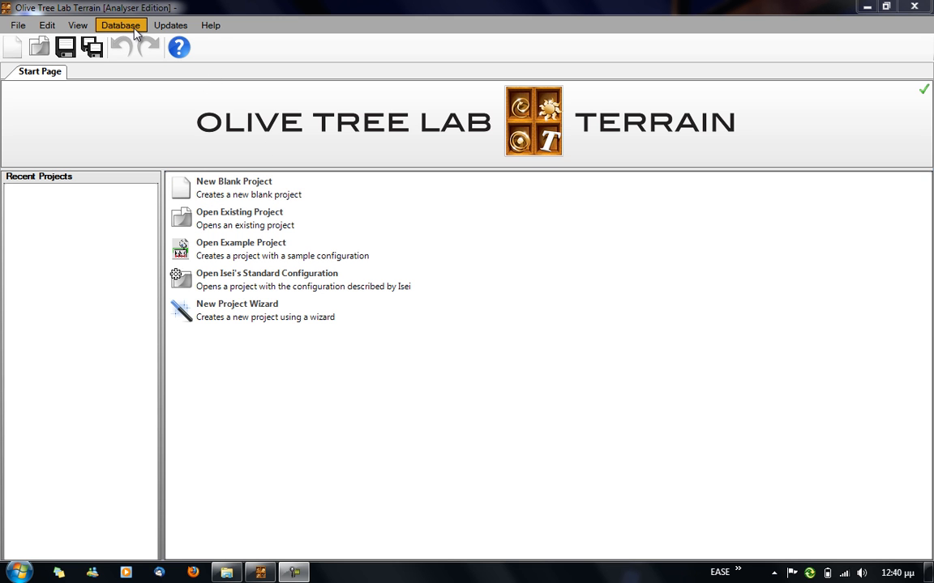
Open the database editor and look through its ground materials, surface materials and receiver criteria
click(134, 30)
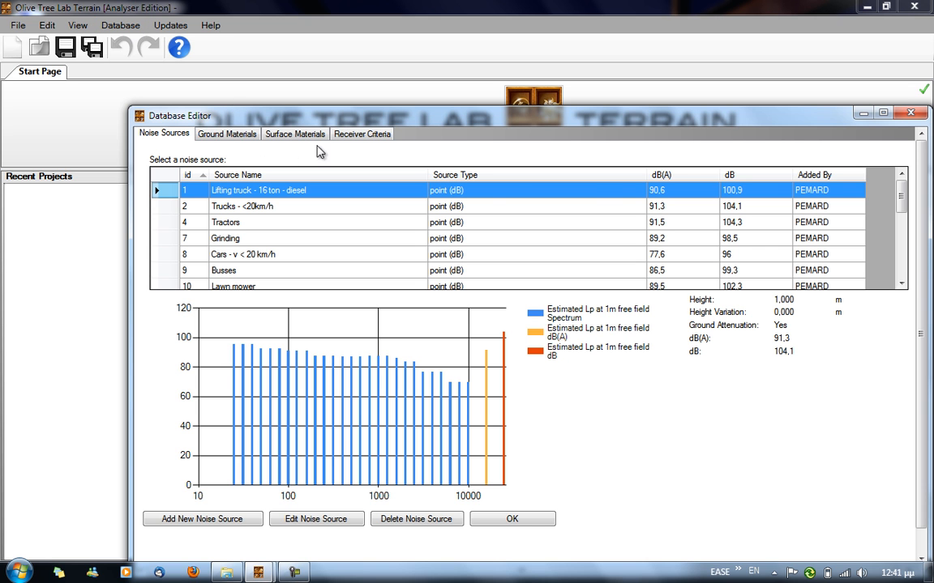
click(247, 132)
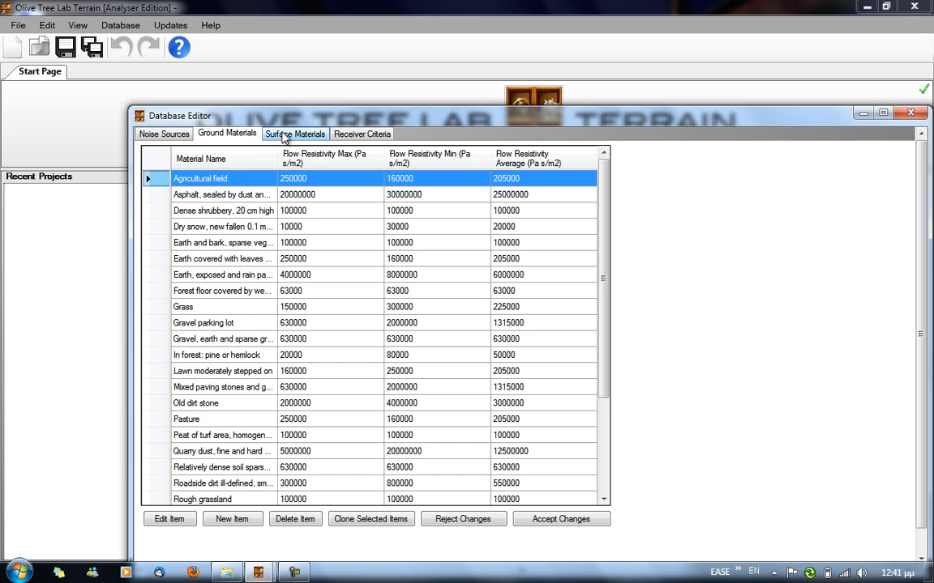
click(285, 136)
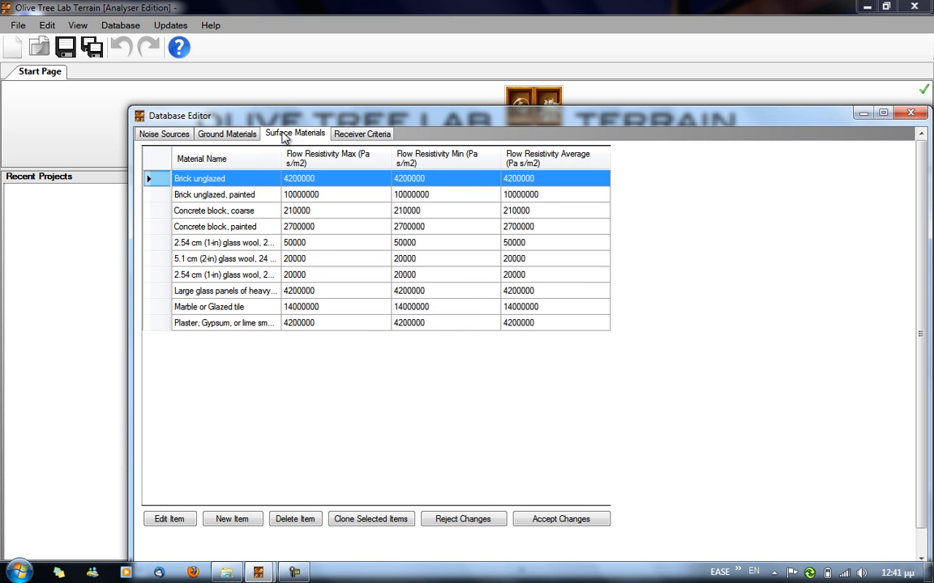
click(367, 138)
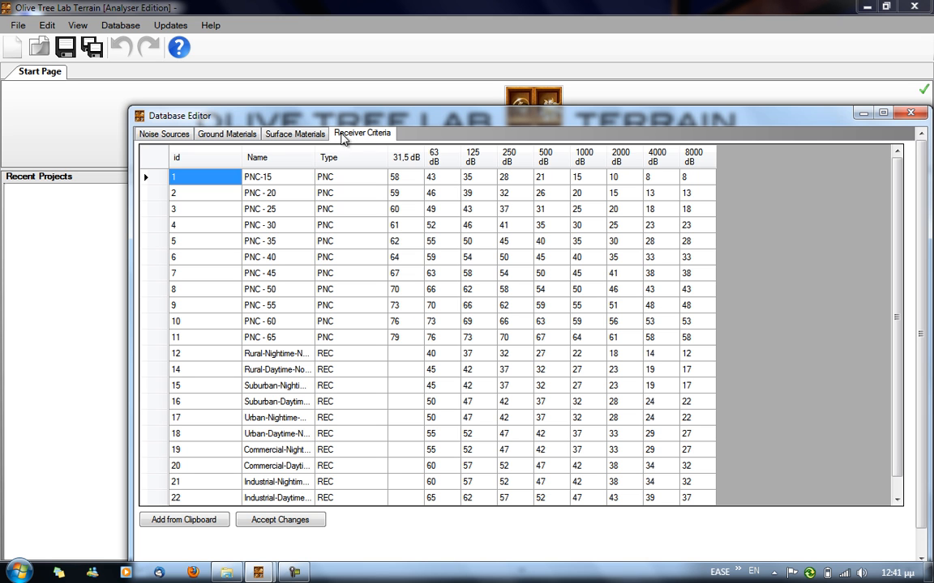
Return to the noise sources list and display the spectrum of the Trucks - <20km/h source
click(147, 136)
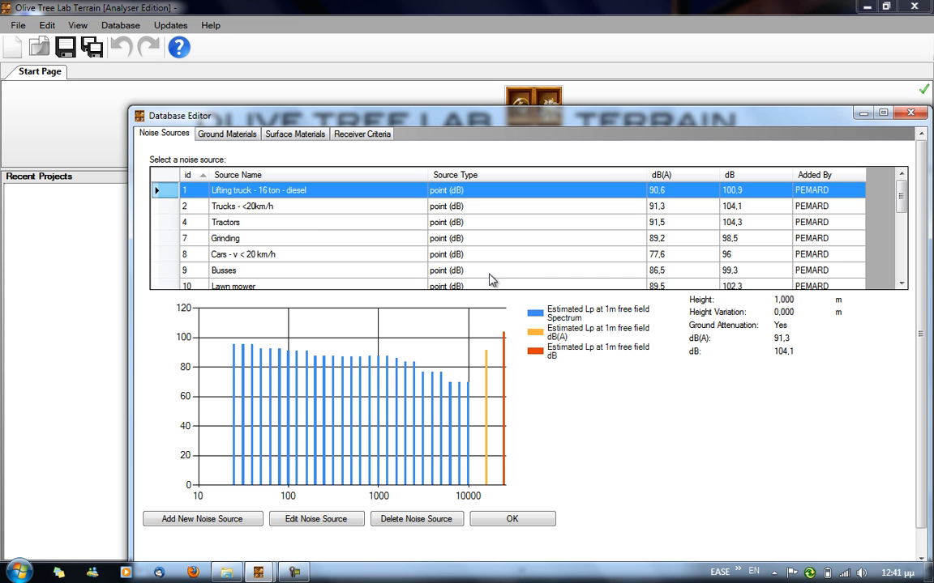
mouse_move(900, 198)
mouse_down()
mouse_move(900, 323)
mouse_move(900, 195)
mouse_up()
click(400, 208)
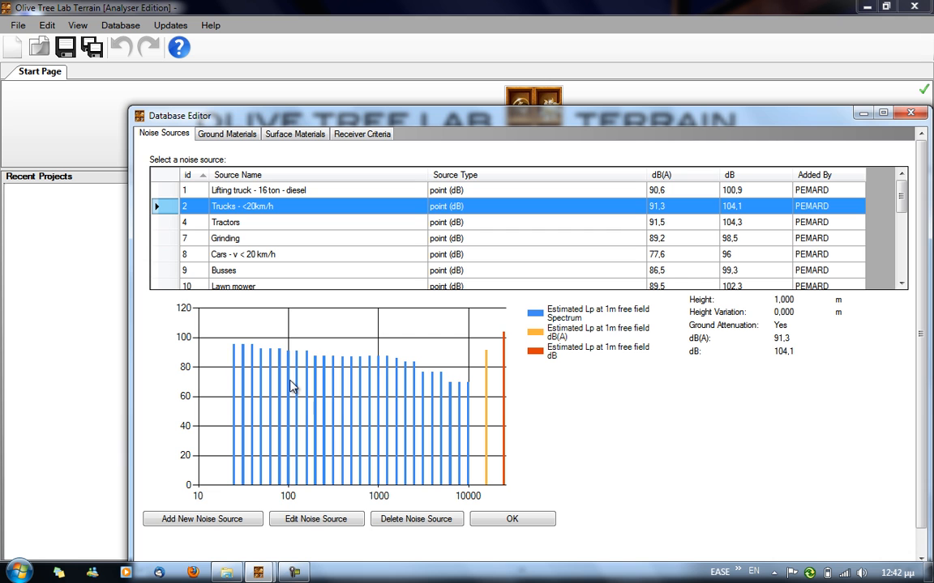
Start a new noise source using Pressure and the point (dB) type, and name it New test noise source
click(203, 519)
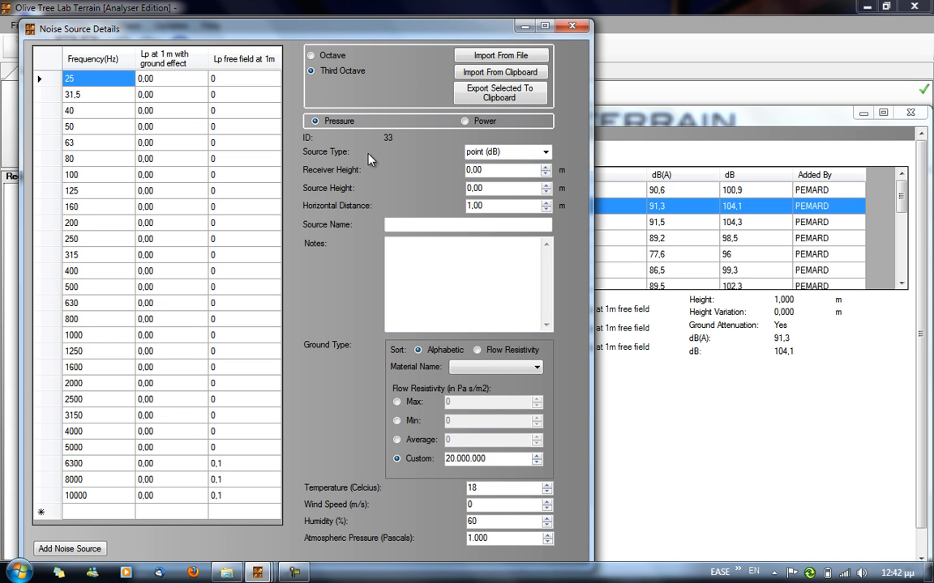
click(472, 122)
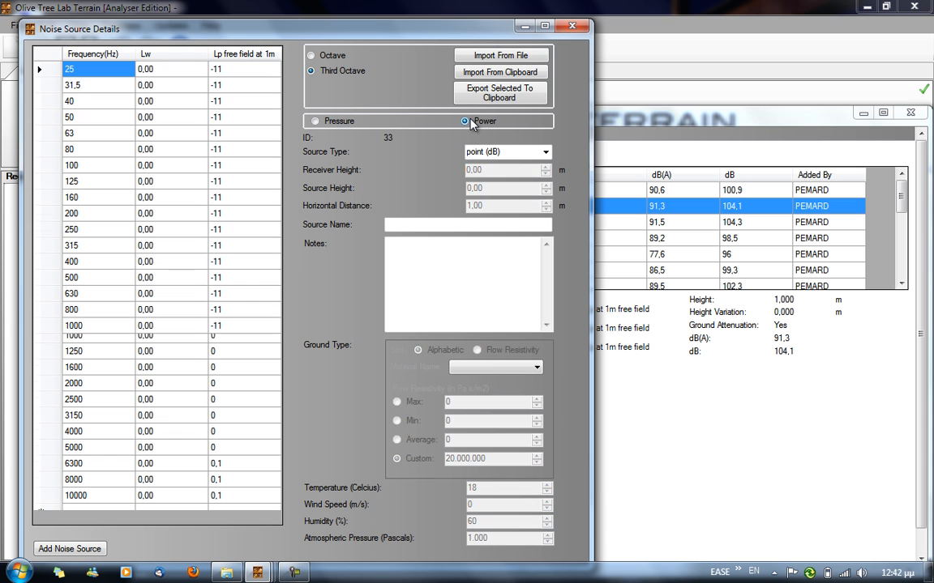
click(324, 124)
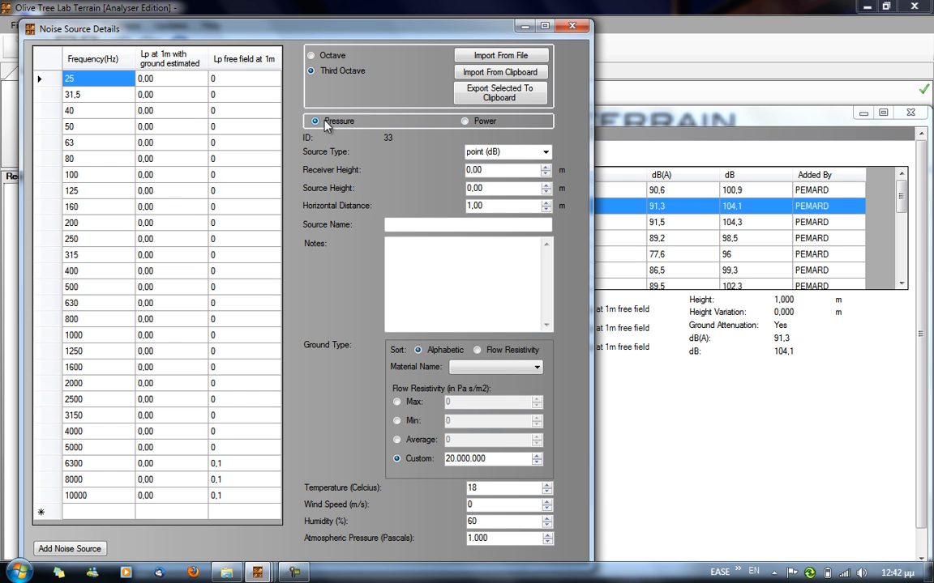
click(545, 152)
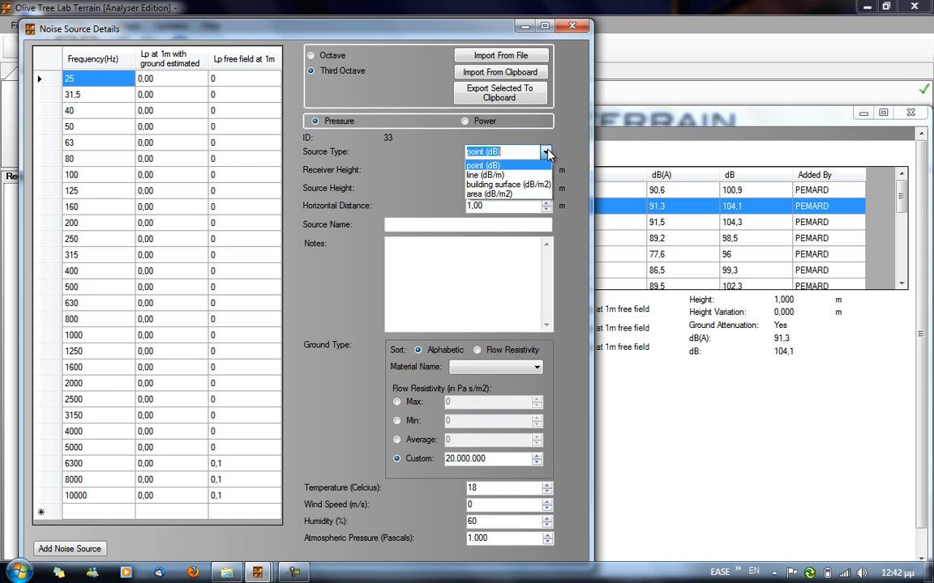
click(548, 153)
click(394, 225)
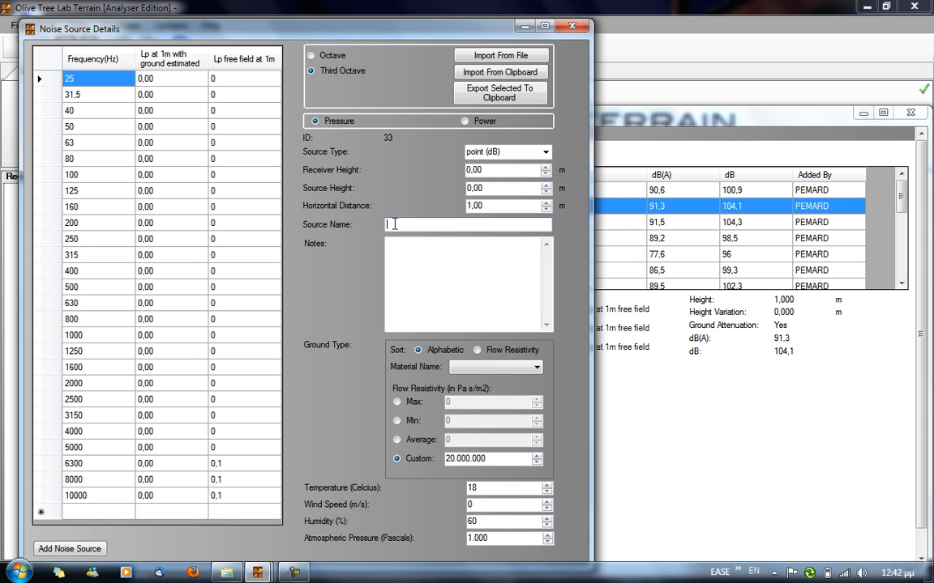
text(New test noise source)
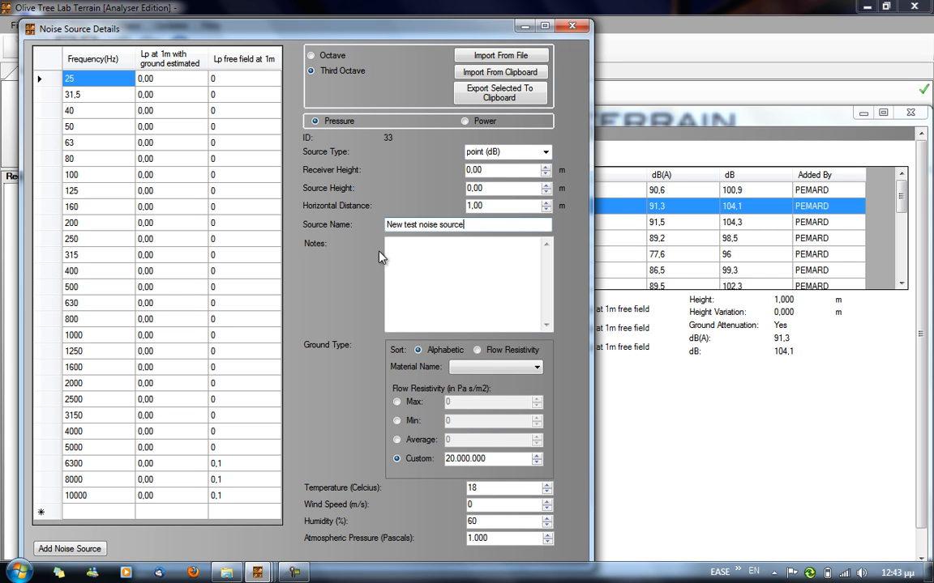
click(414, 262)
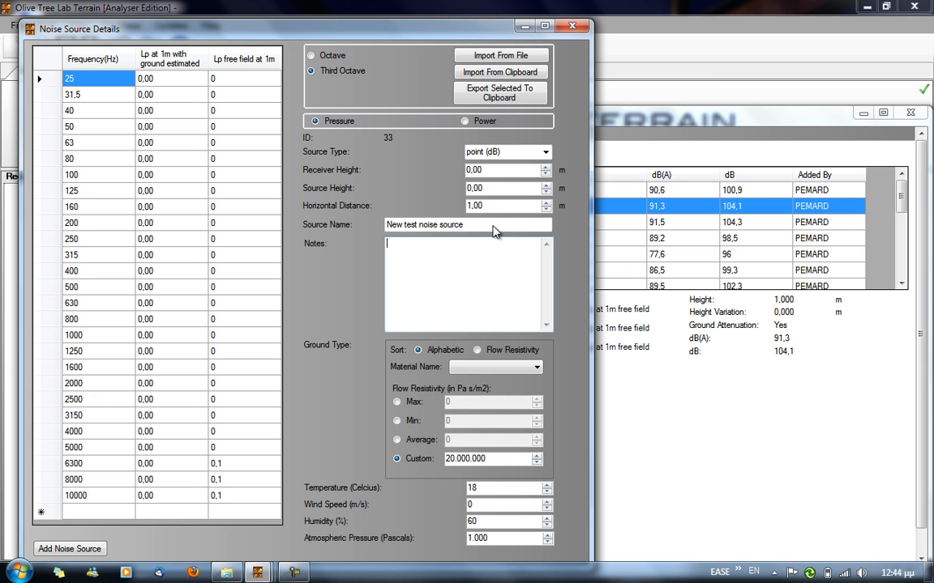
click(534, 369)
click(534, 369)
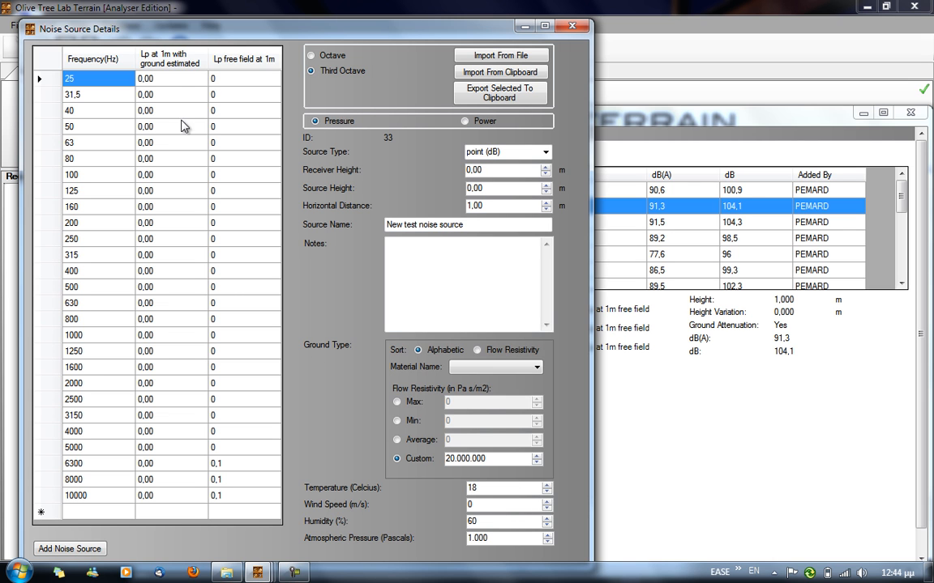
Set the 25 Hz Lp at 1m with ground value to 90
click(179, 82)
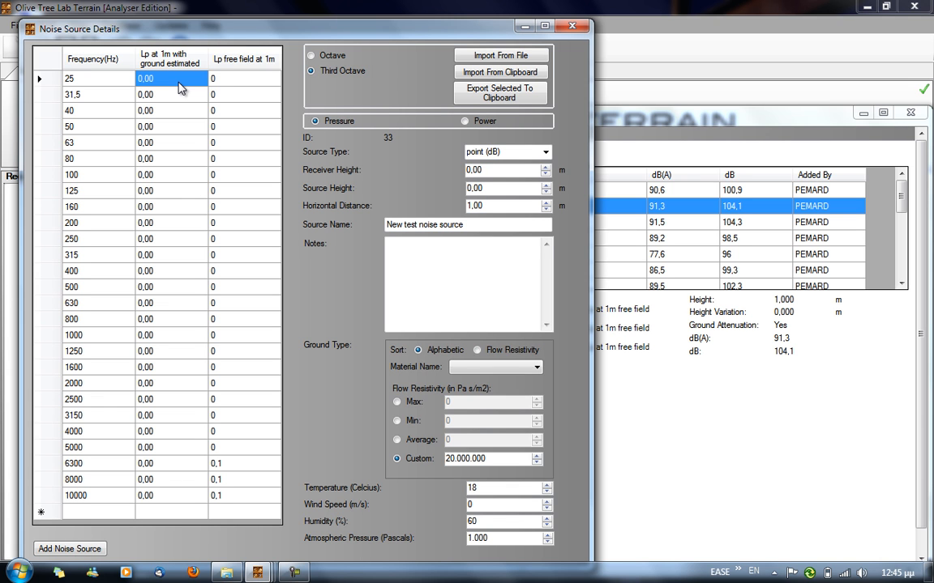
text(90)
key(Return)
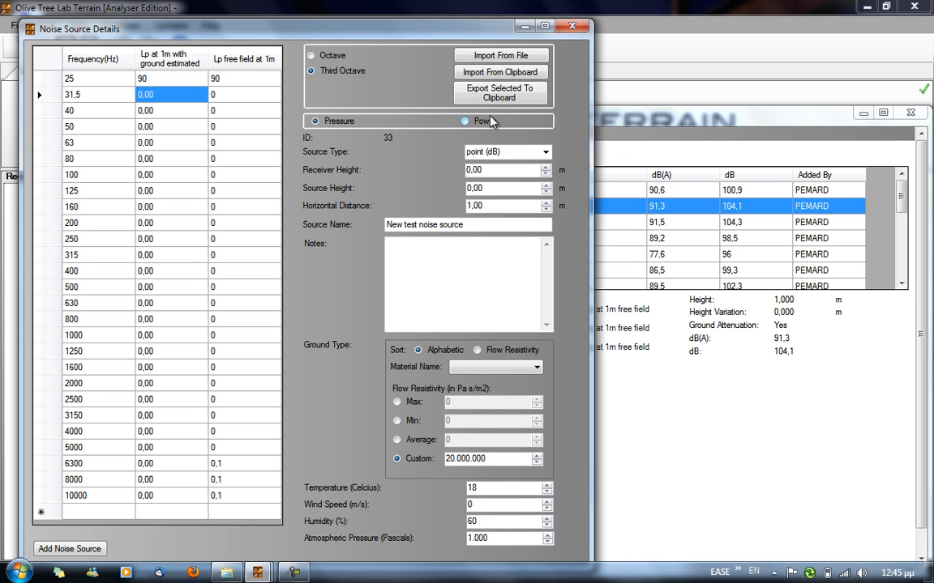
Choose Example.txt on the Desktop as the curve file to import and view its contents in Notepad
click(503, 59)
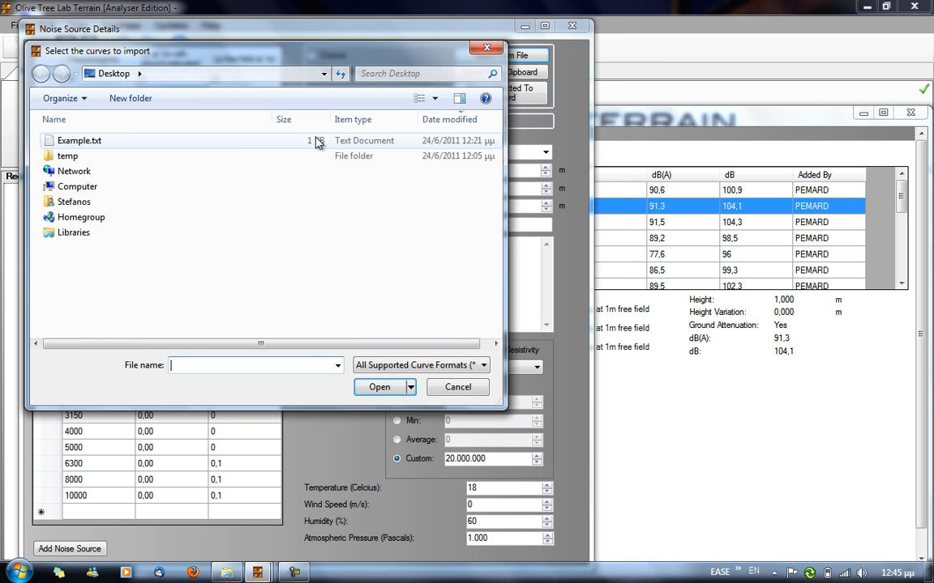
click(105, 141)
right_click(158, 143)
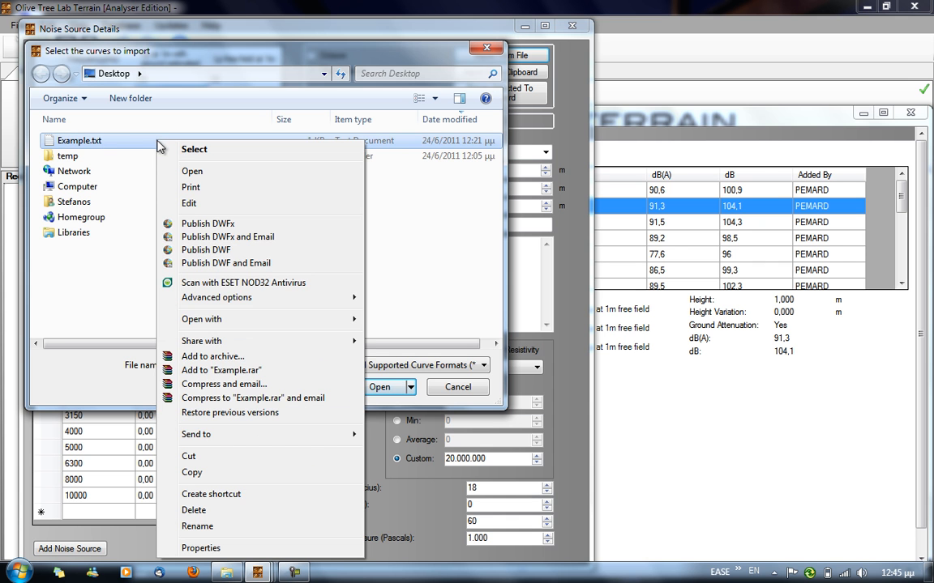
click(194, 171)
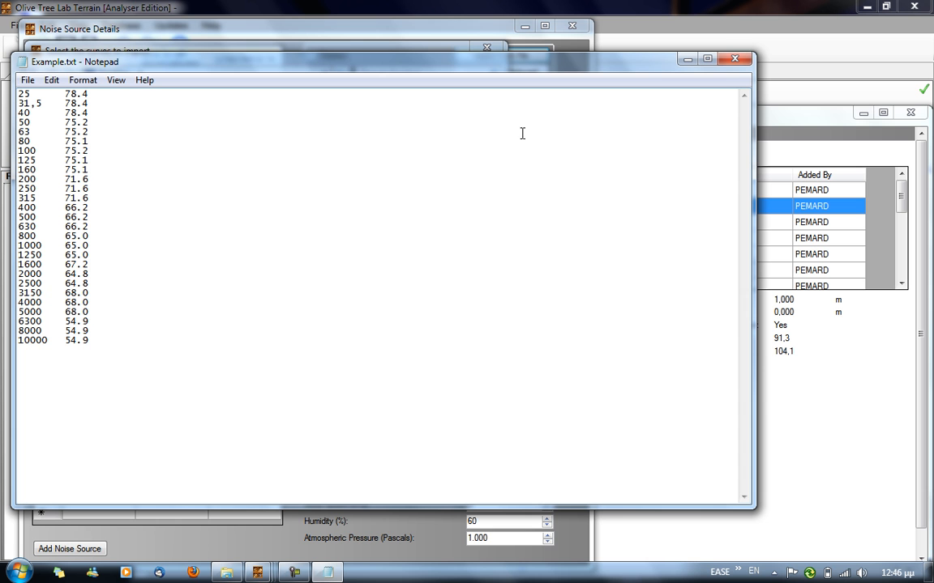
click(736, 62)
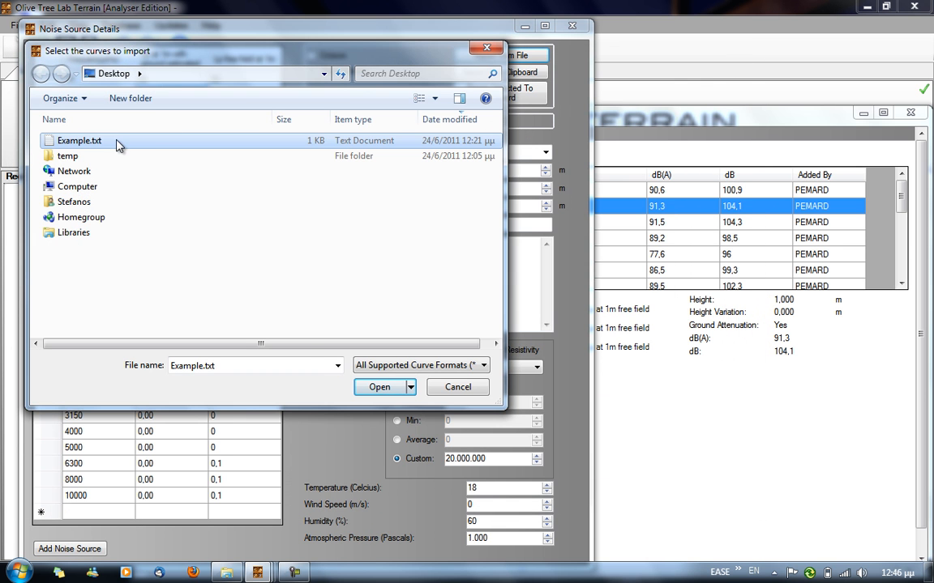
Import the curve data from Example.txt into the frequency table and add the noise source to the database
click(381, 387)
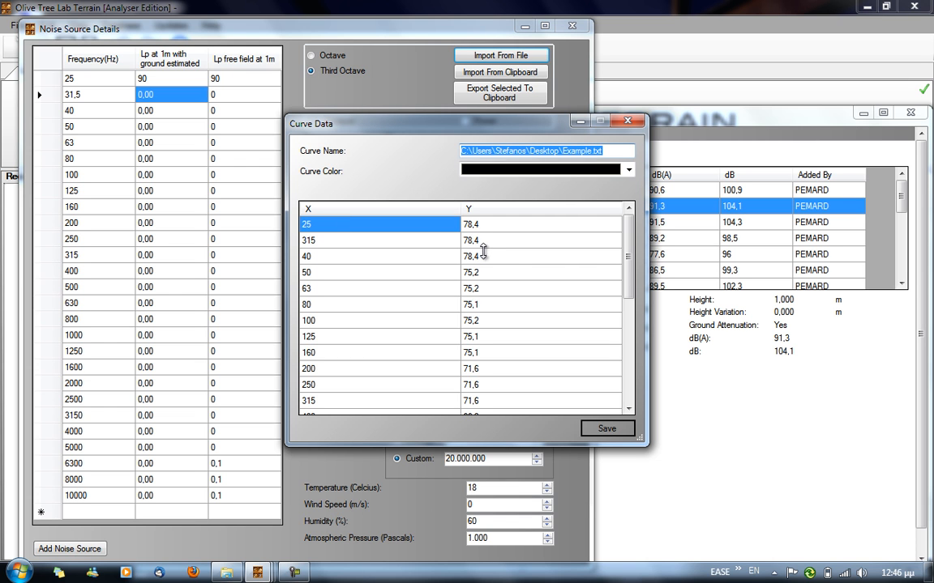
click(607, 429)
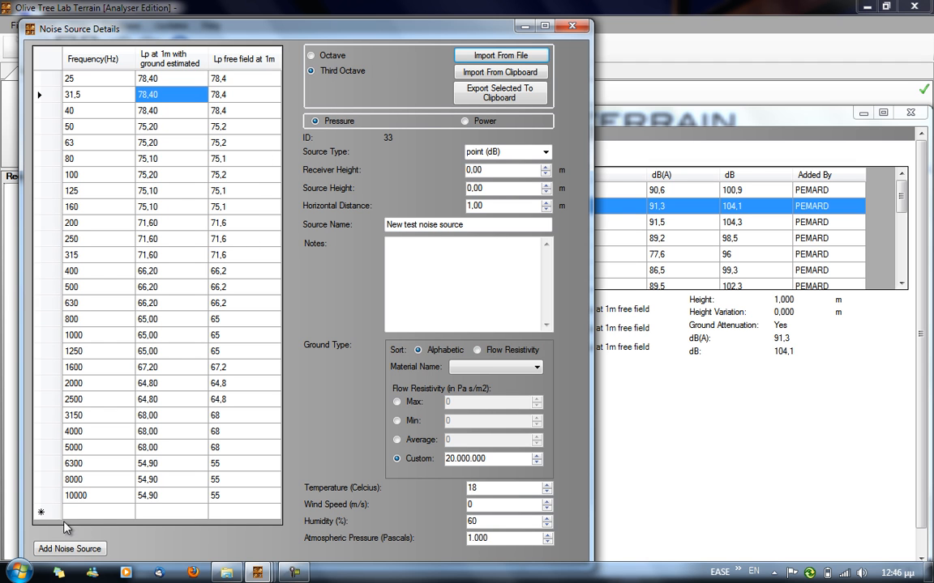
click(71, 551)
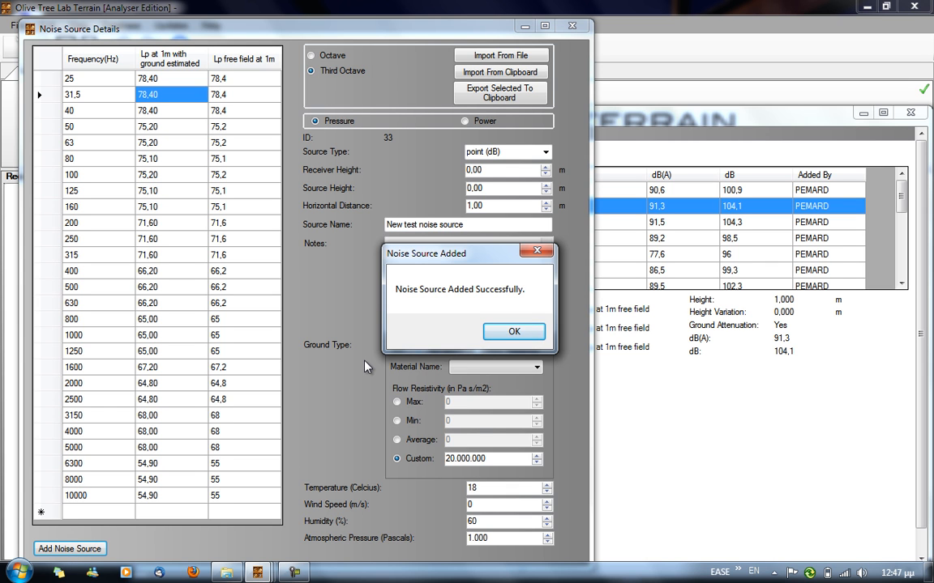
click(515, 331)
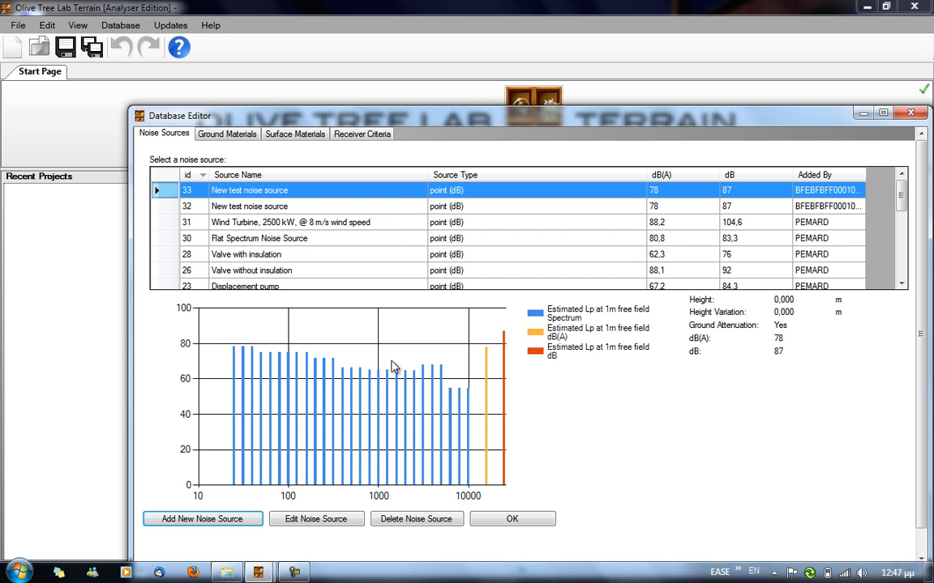
Open noise source 33 for editing, enable Edit Mode and update its record
click(316, 526)
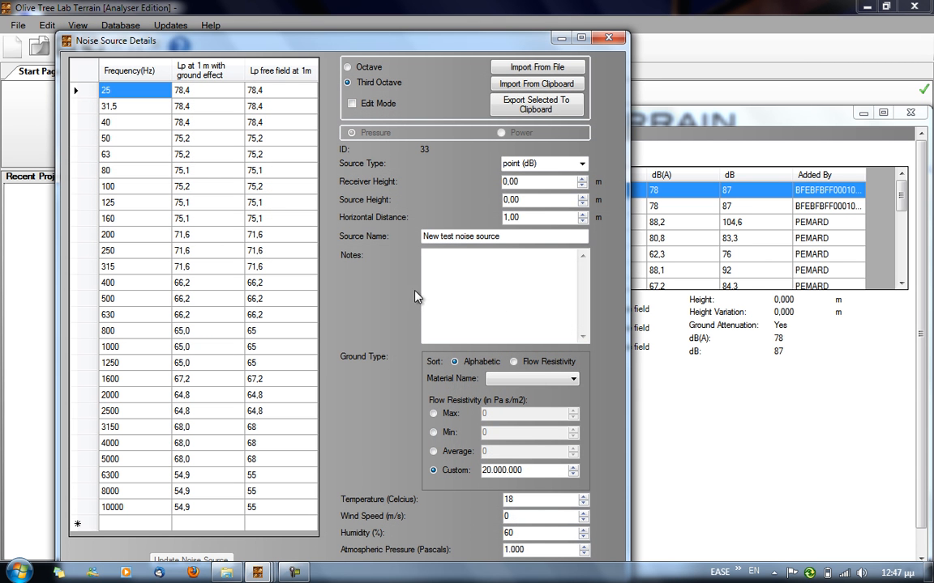
click(352, 104)
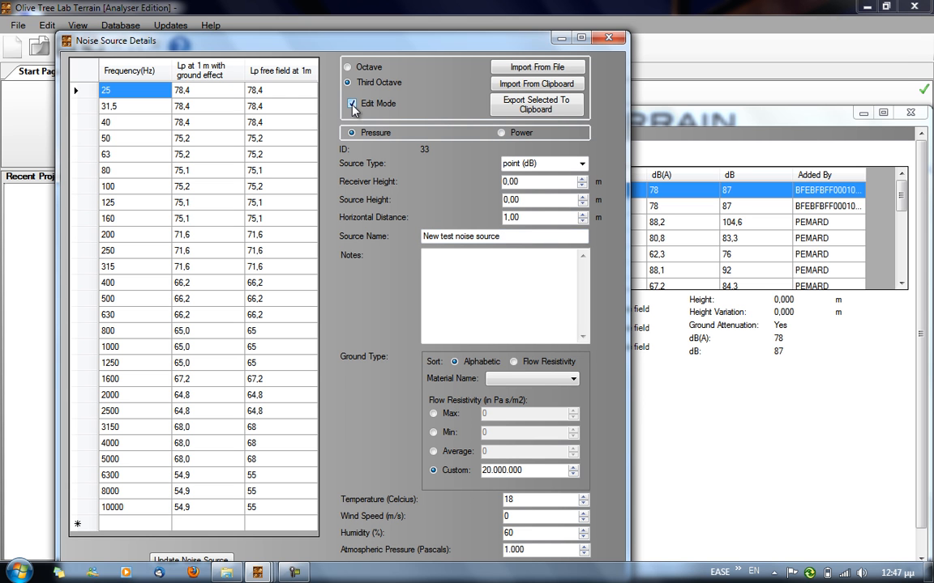
drag(288, 50, 288, 30)
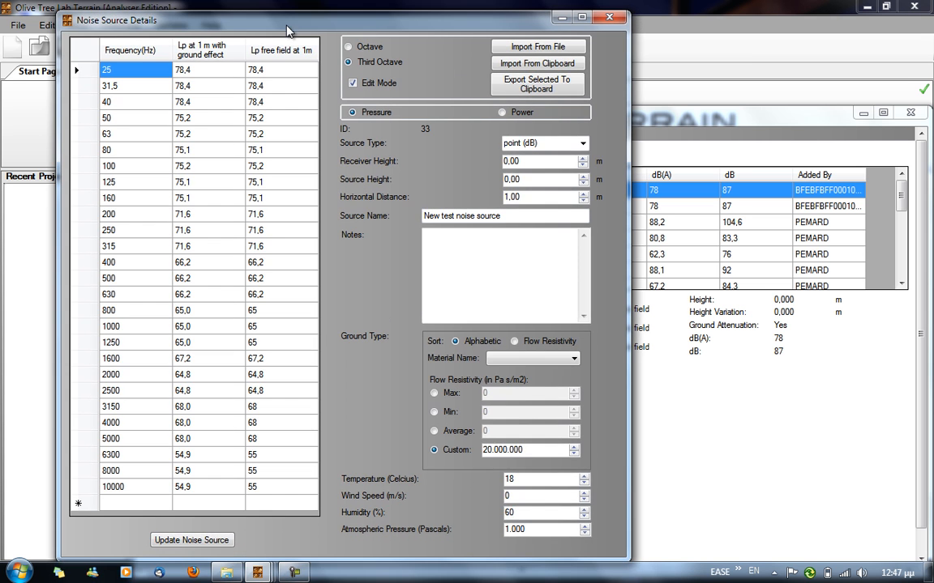
click(192, 541)
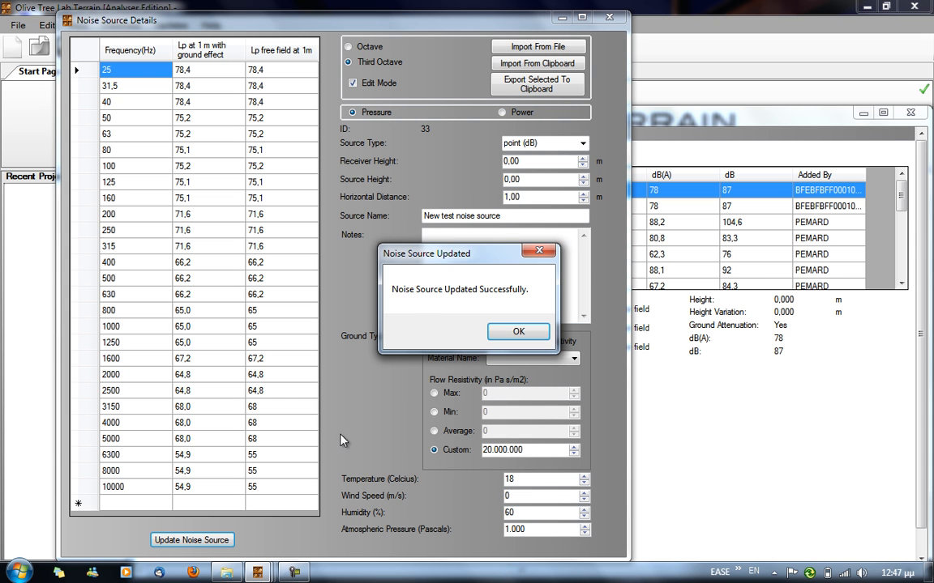
click(515, 333)
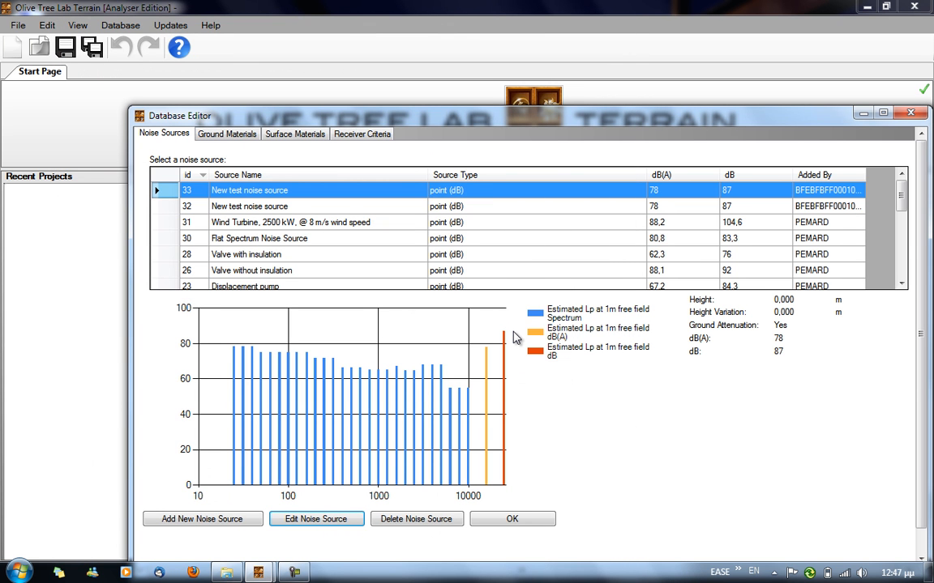